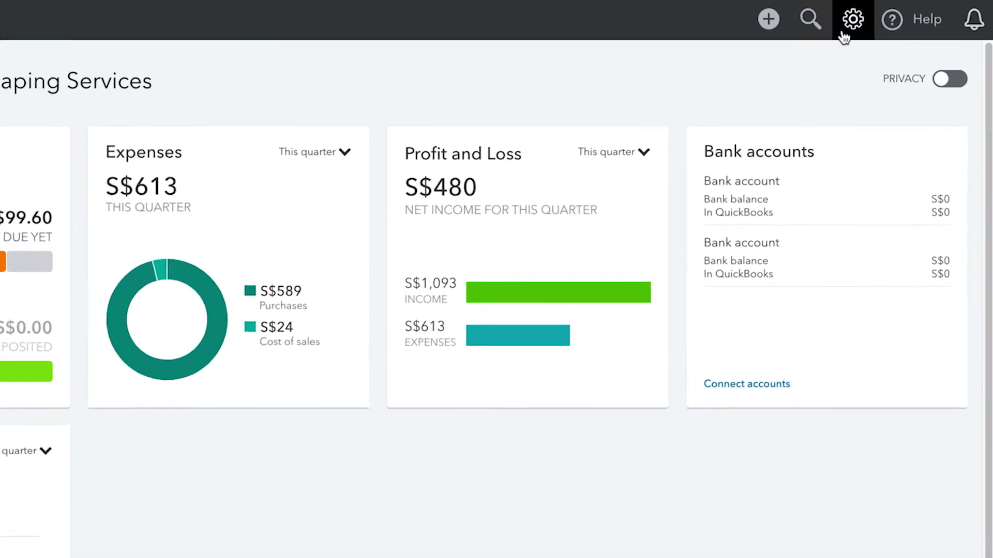
Go to Custom Form Styles from the gear menu and start a new style.
click(843, 33)
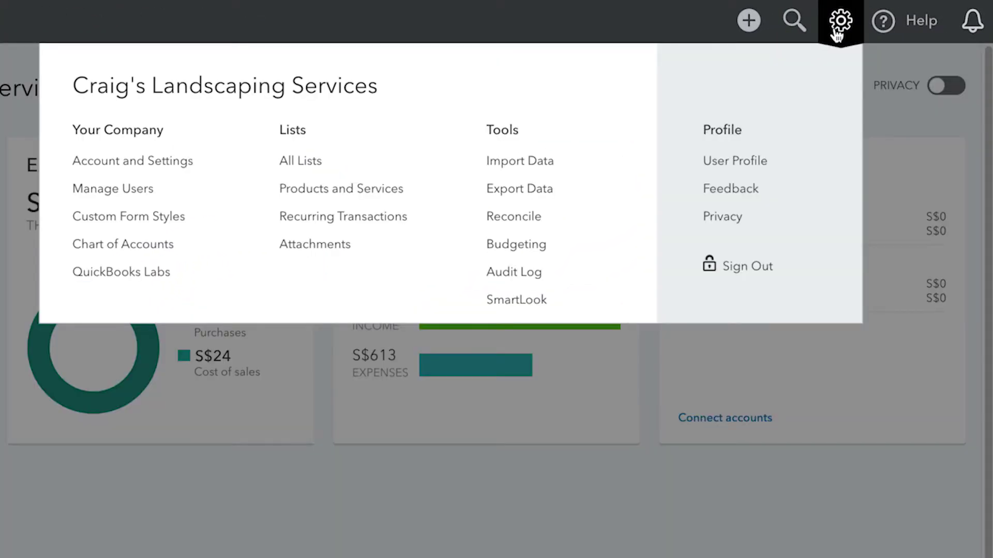
click(129, 216)
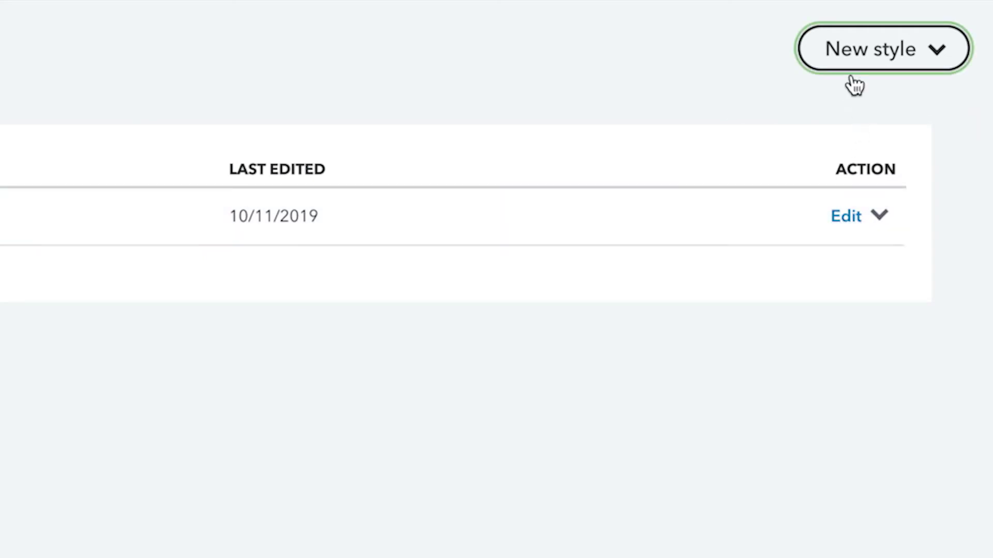
click(848, 56)
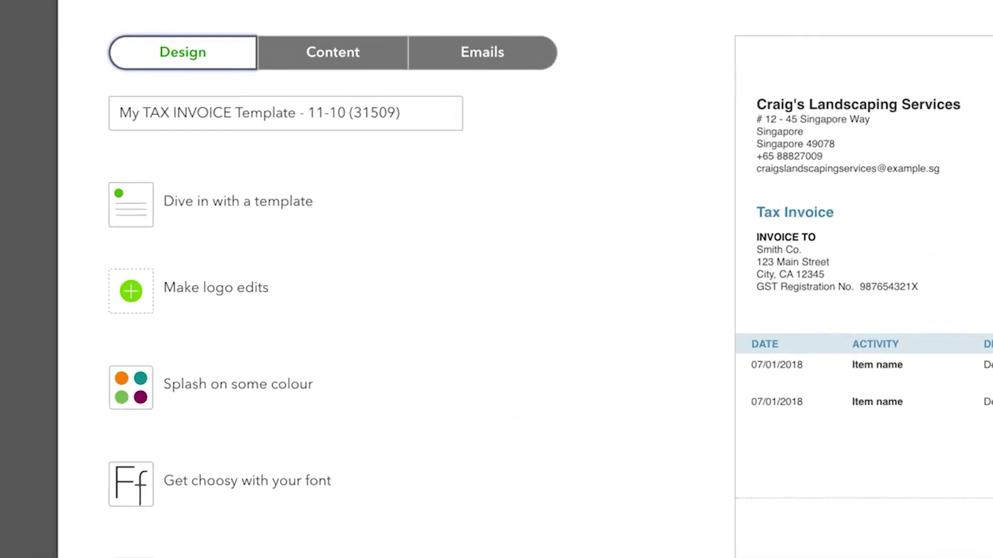
Look over the new invoice style's Content and Emails options, then return to Design.
click(438, 77)
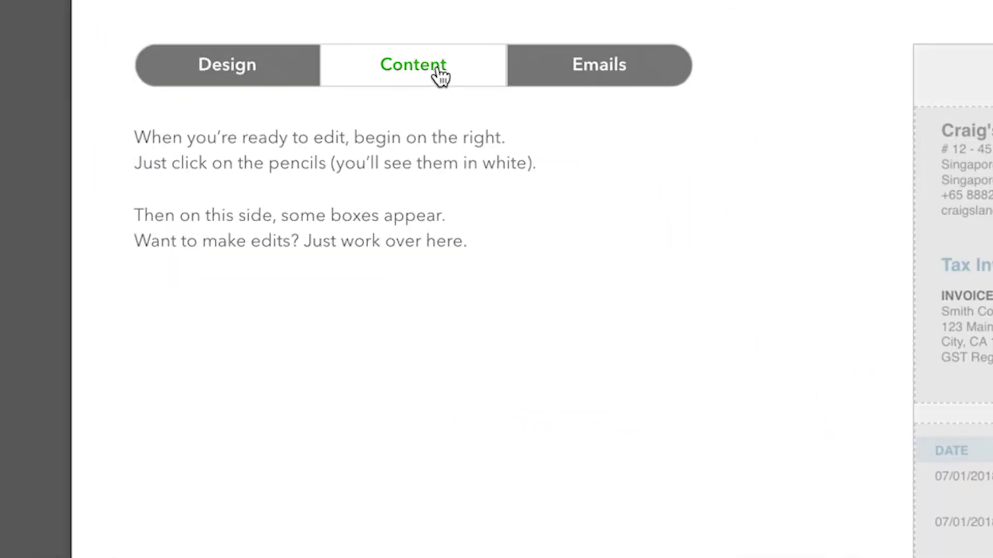
click(599, 76)
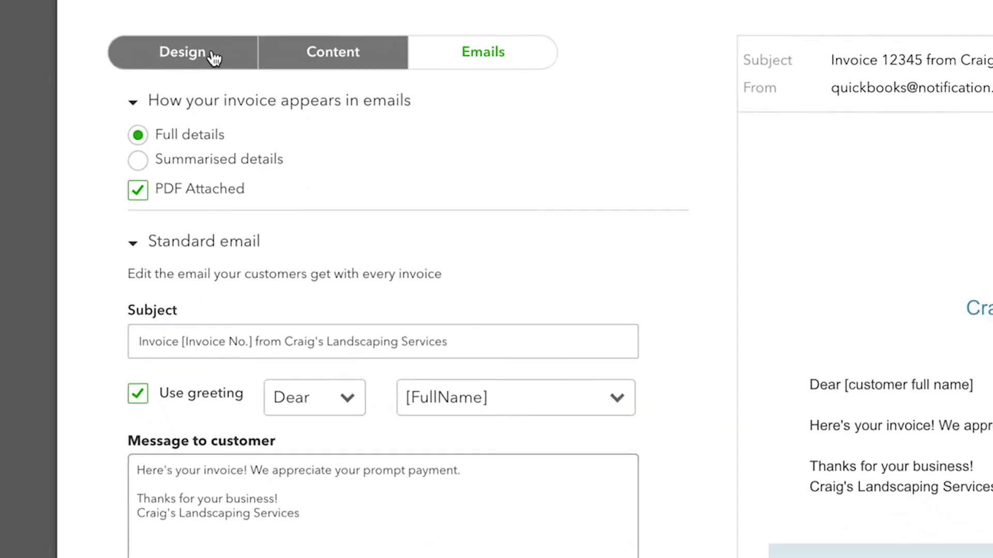
click(270, 71)
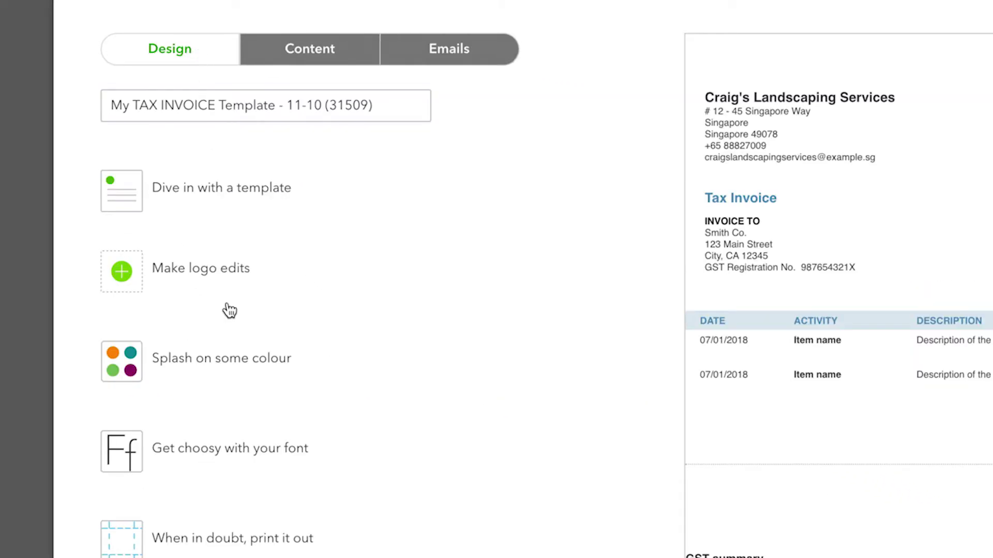
Set the invoice font to Arial Unicode and bring up the logo size and placement settings.
click(236, 449)
click(205, 431)
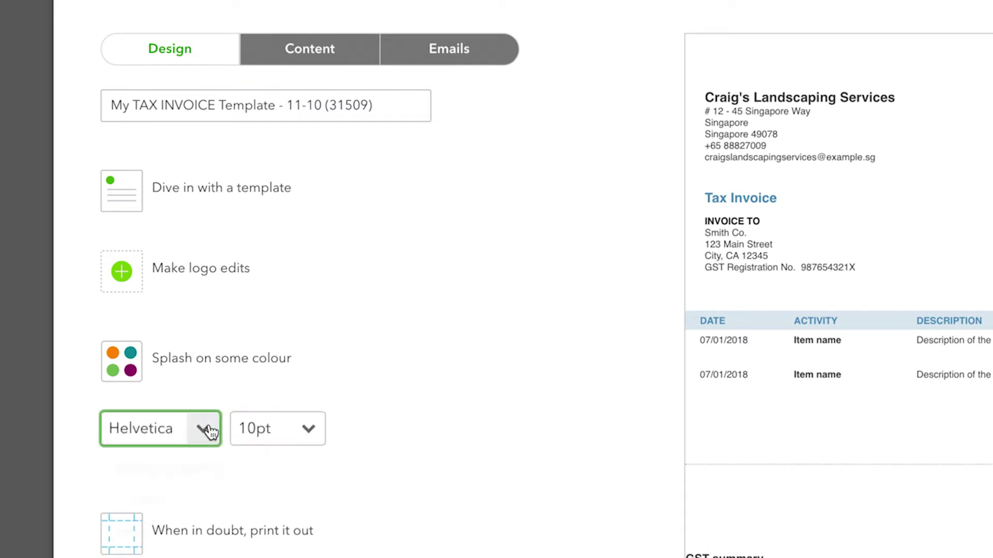
click(193, 471)
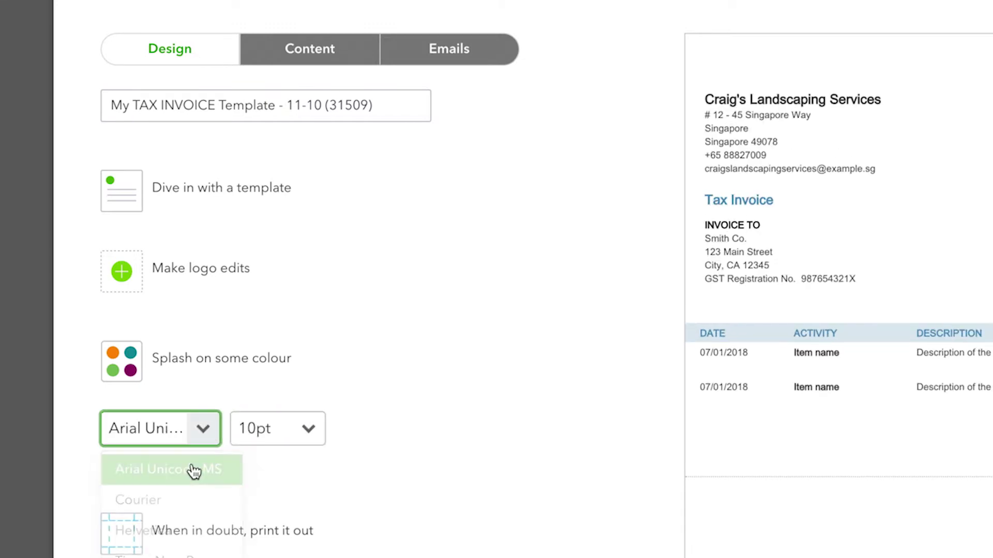
click(205, 276)
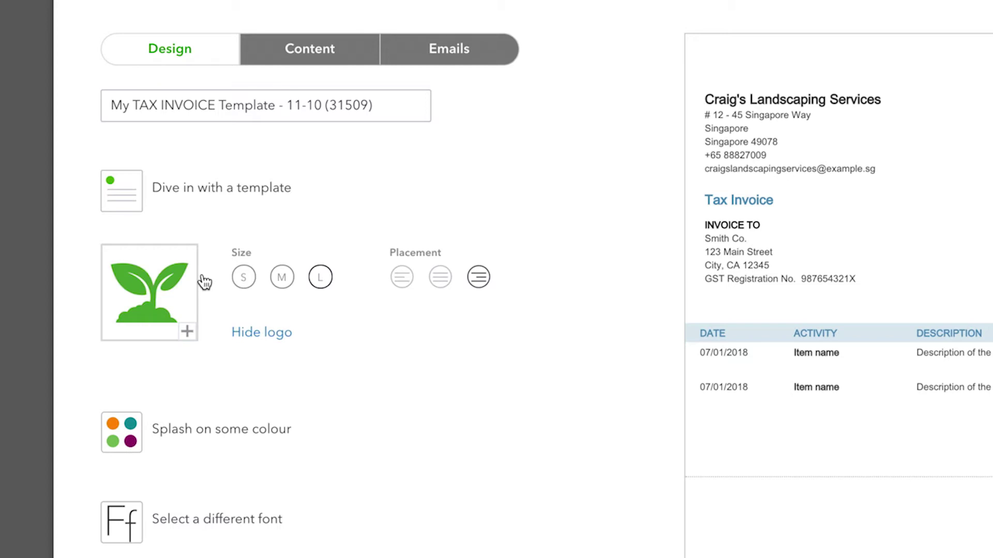
click(325, 49)
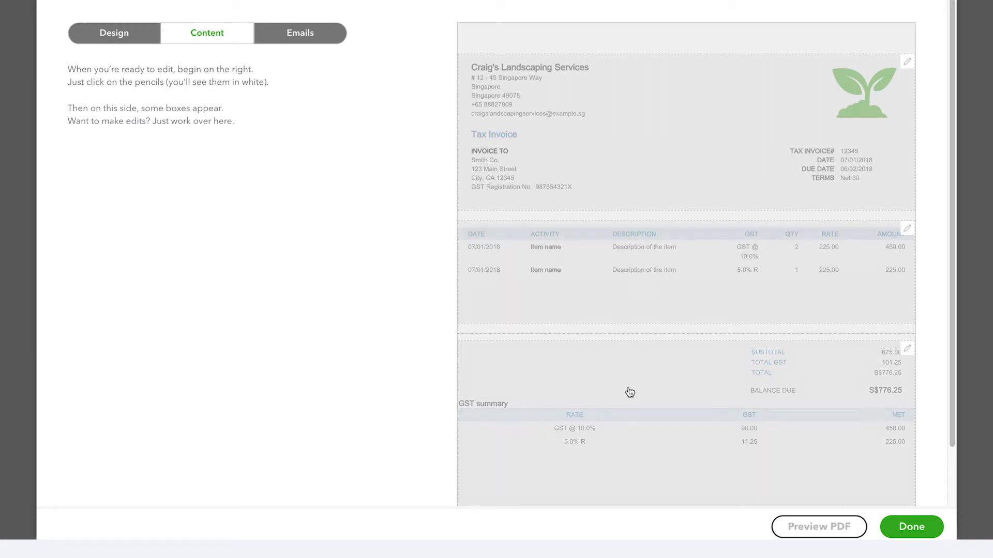
click(648, 165)
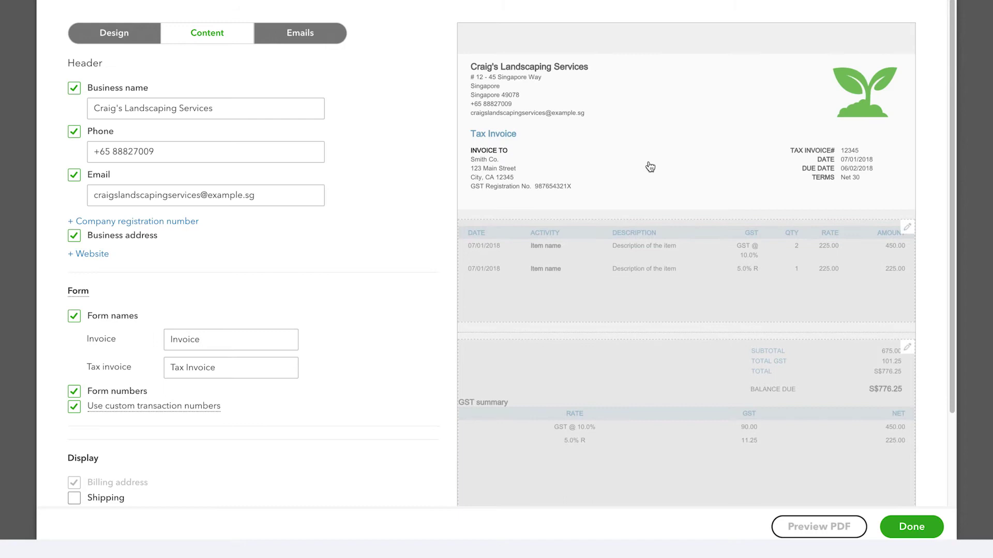
click(84, 254)
text(www.craigslandscapingservices.com)
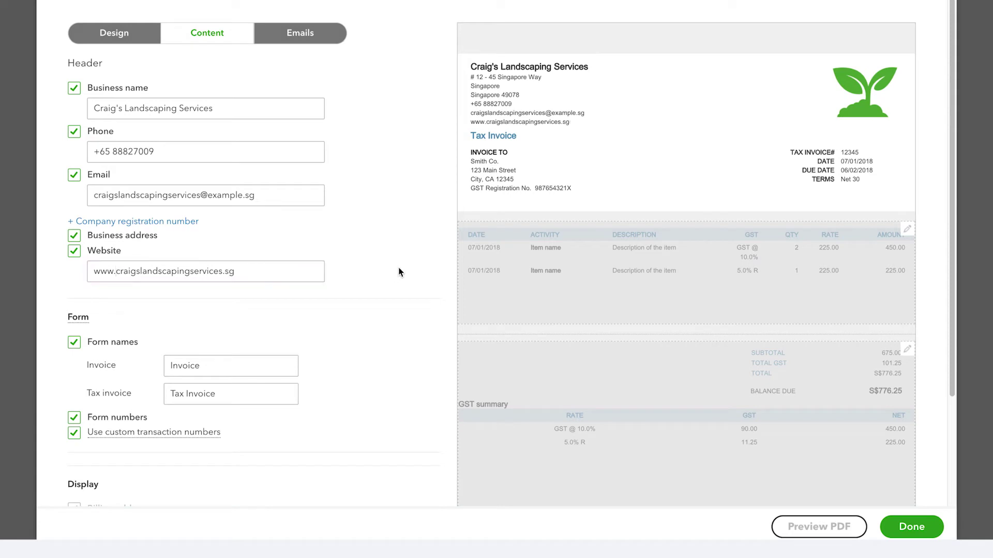
click(554, 281)
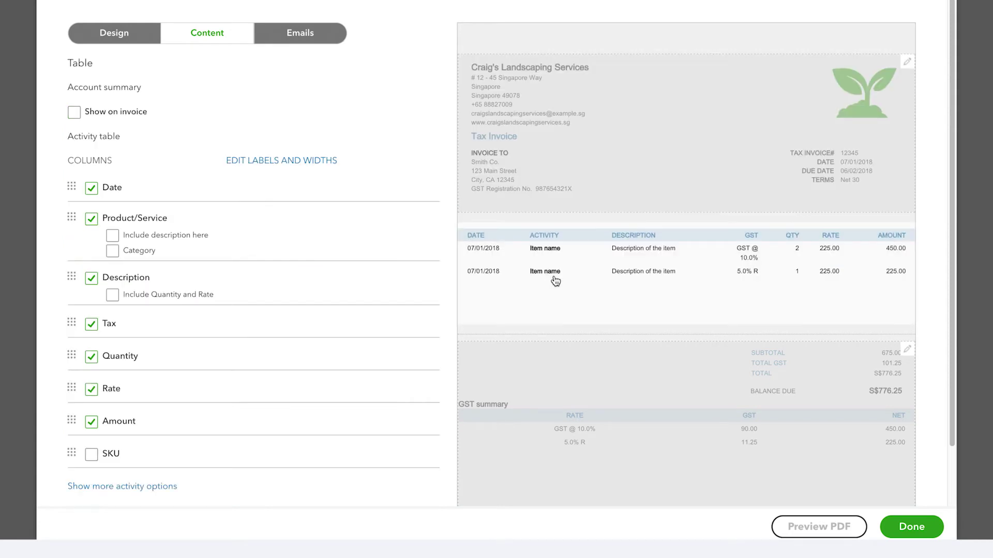
Keep all activity table columns and resize them: Date 14, Activity 17, Description 25.
click(92, 220)
click(92, 220)
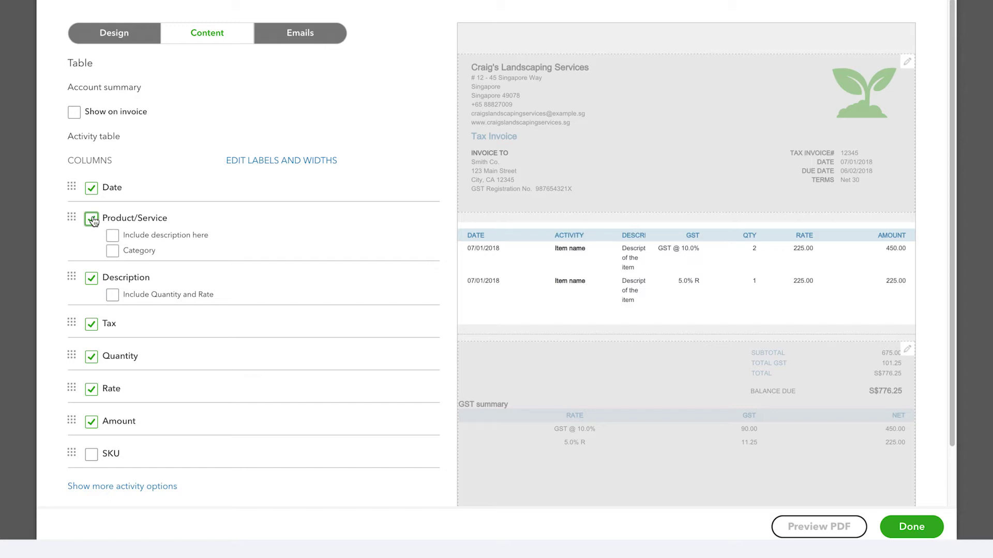
click(92, 280)
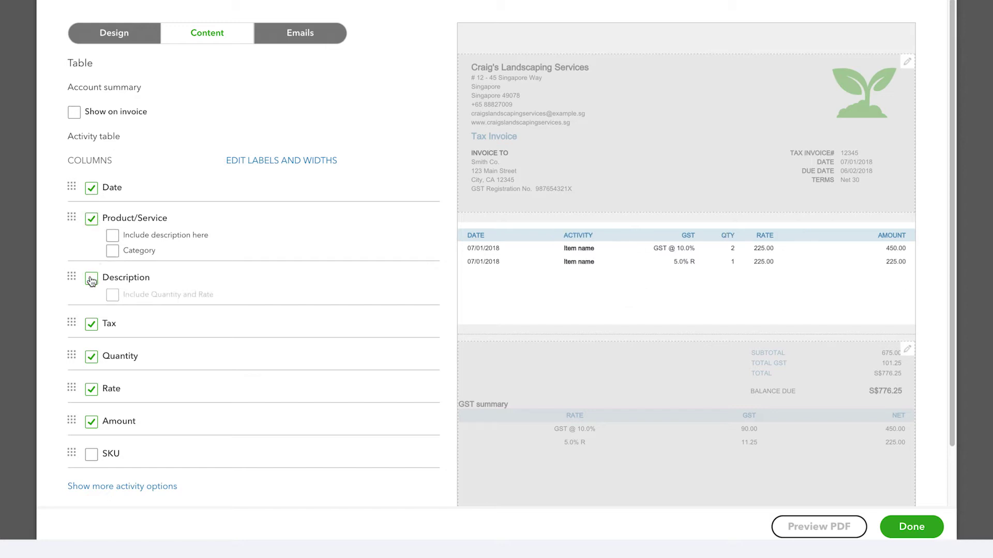
click(91, 280)
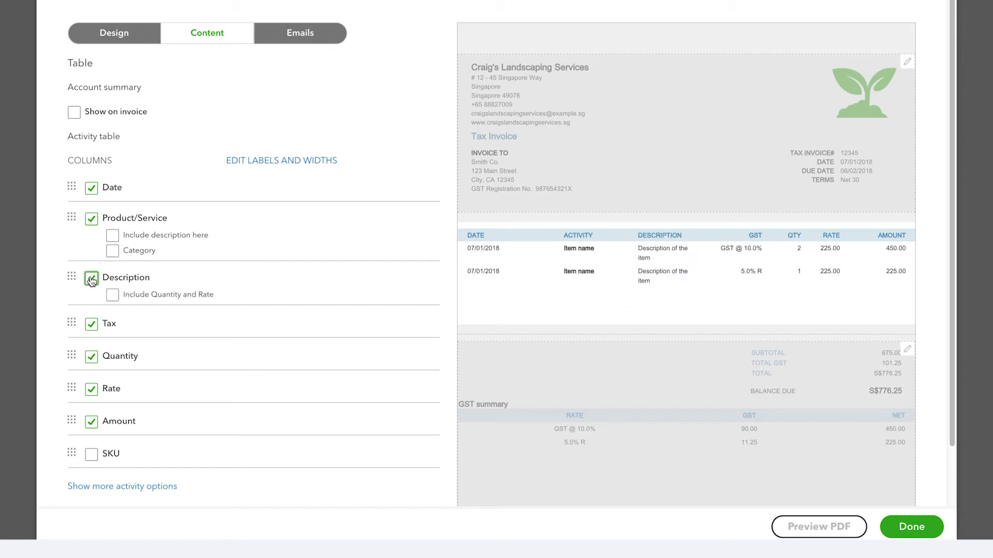
click(258, 159)
drag(336, 186, 328, 187)
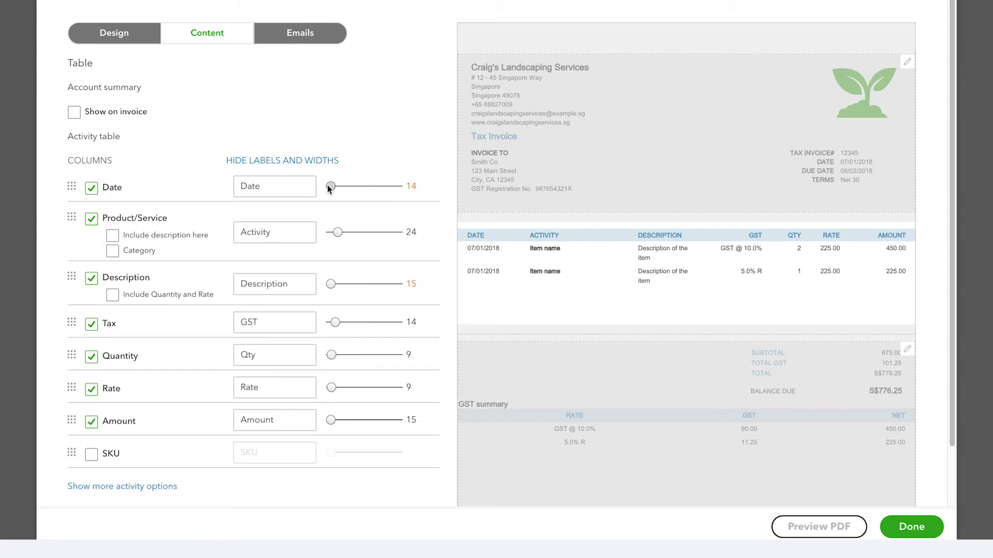
drag(331, 284, 333, 284)
drag(337, 232, 329, 234)
Try the footer's Discount and Deposit lines, leaving Discount shown.
click(545, 378)
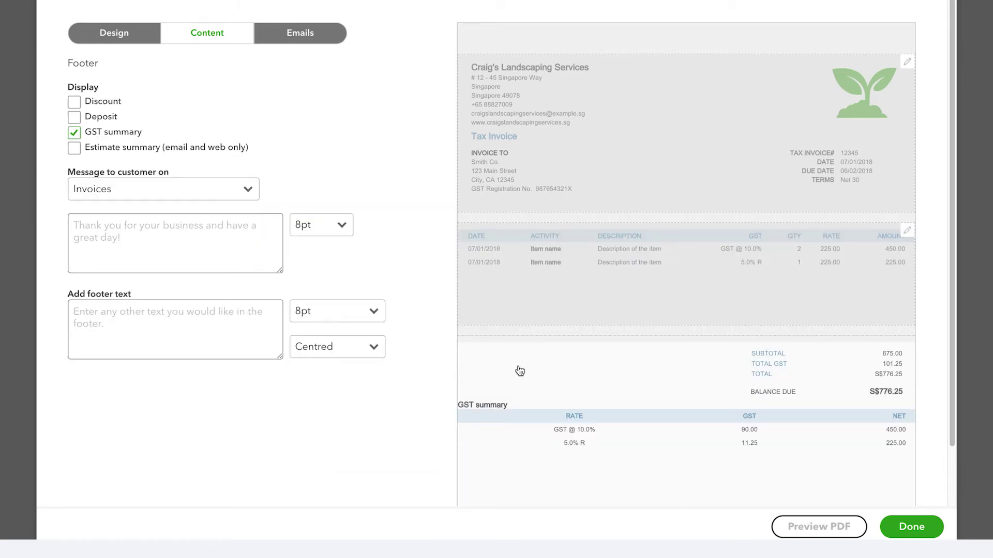
click(74, 103)
click(74, 102)
click(74, 118)
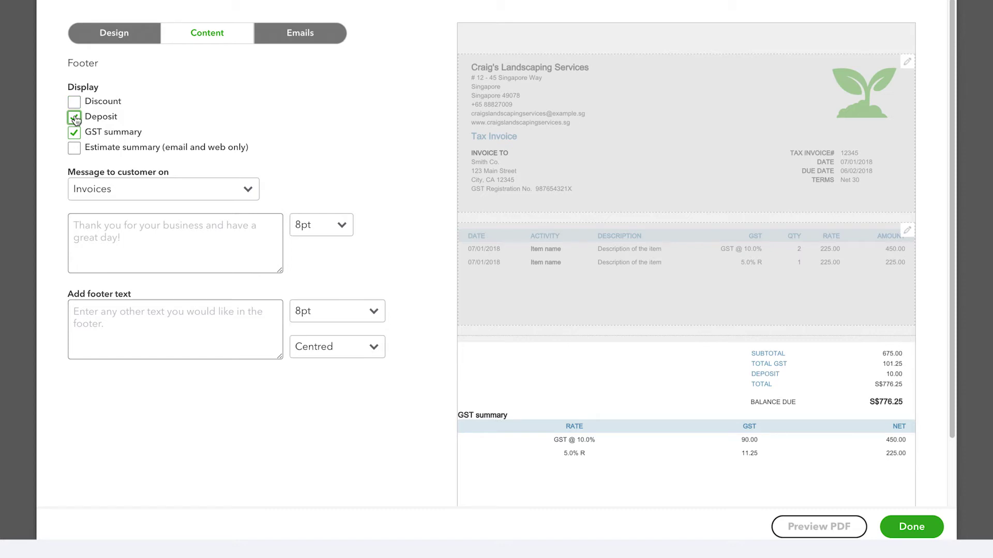
click(74, 118)
click(75, 103)
Hide the footer discount line, review invoice and reminder email settings, and save the style.
click(75, 103)
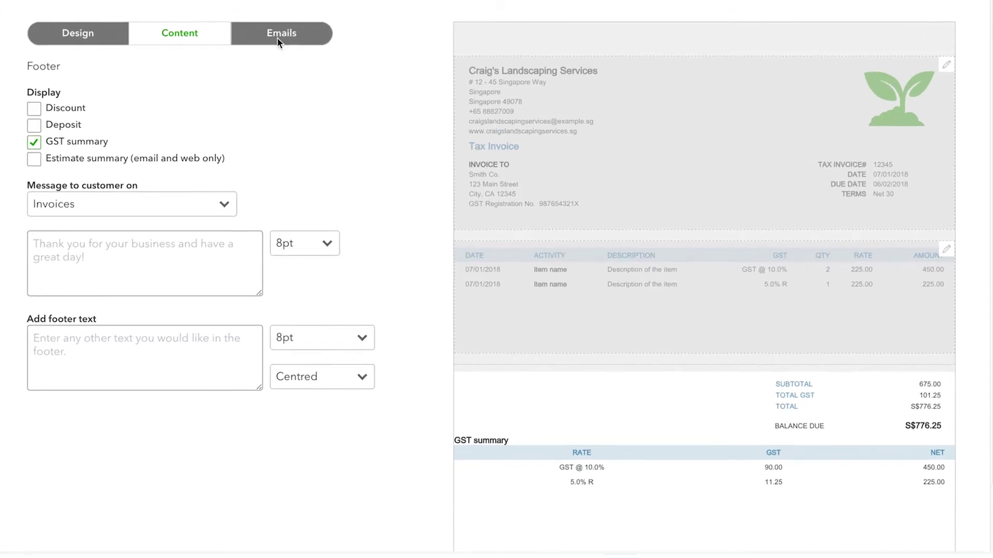
click(296, 35)
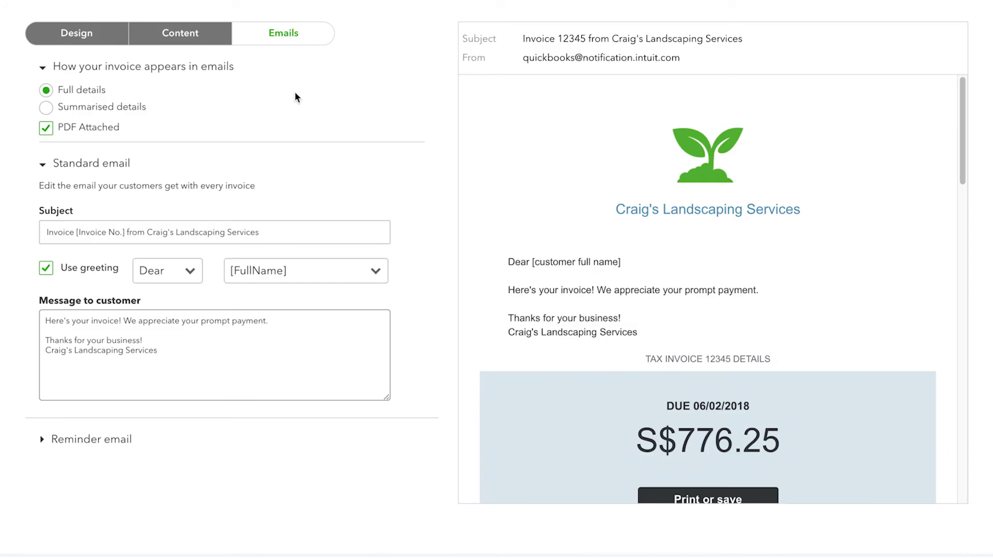
click(44, 439)
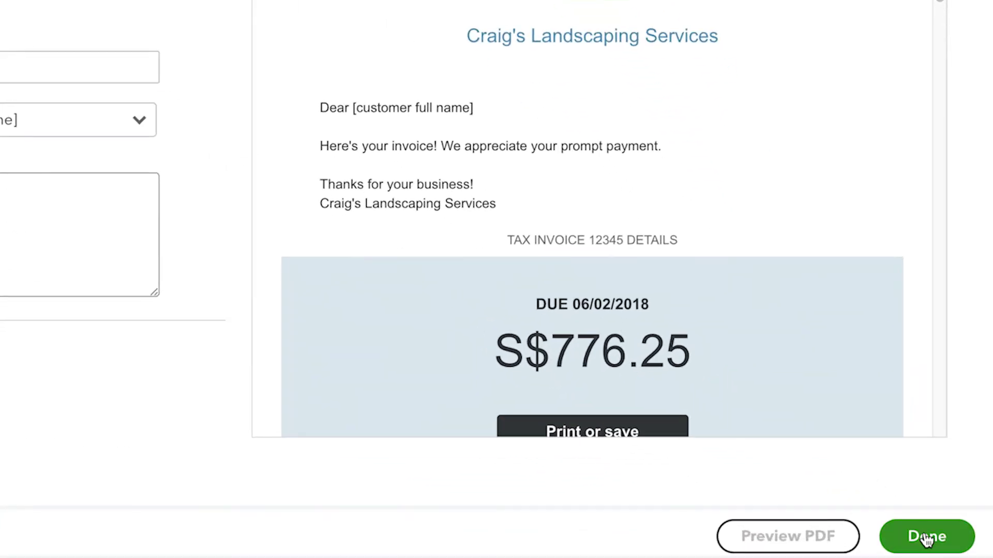
click(911, 547)
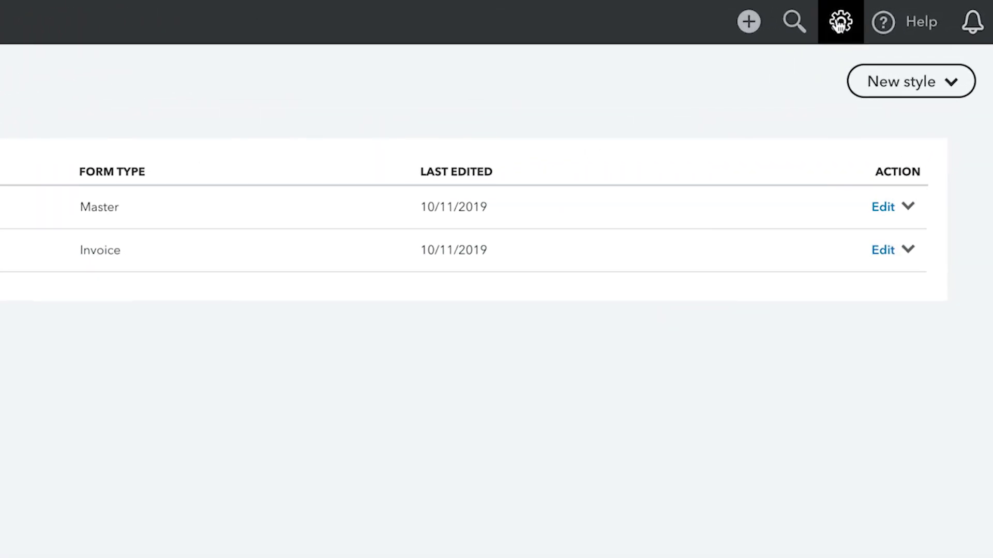
Go to Account and Settings from the gear menu.
click(840, 22)
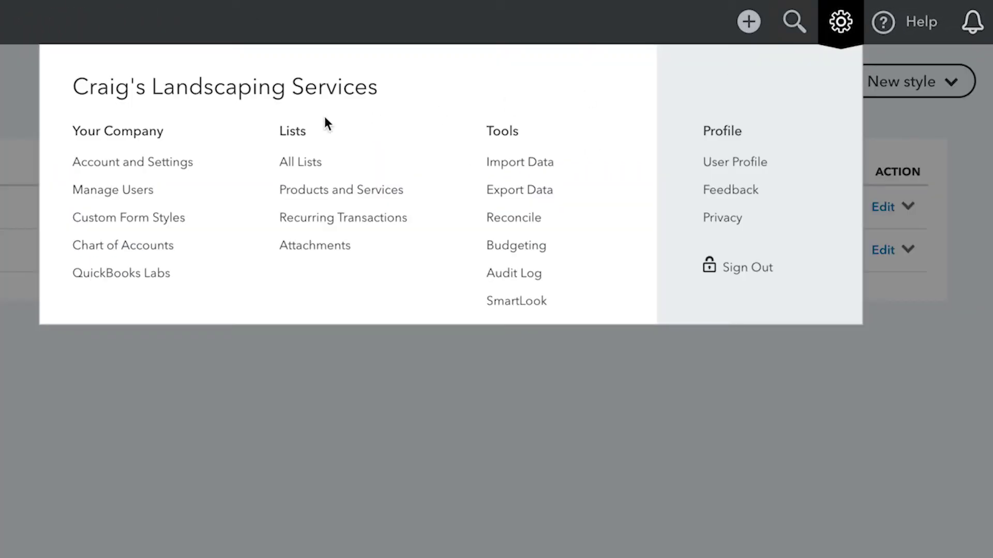
click(135, 165)
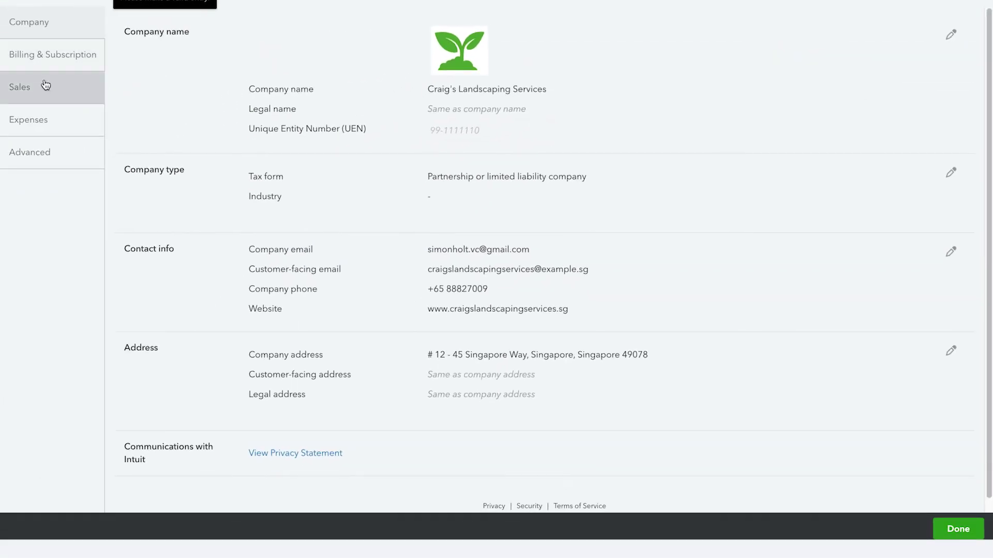
In Sales form content, turn on Shipping and add an internal-only custom field named Tracking.
click(45, 87)
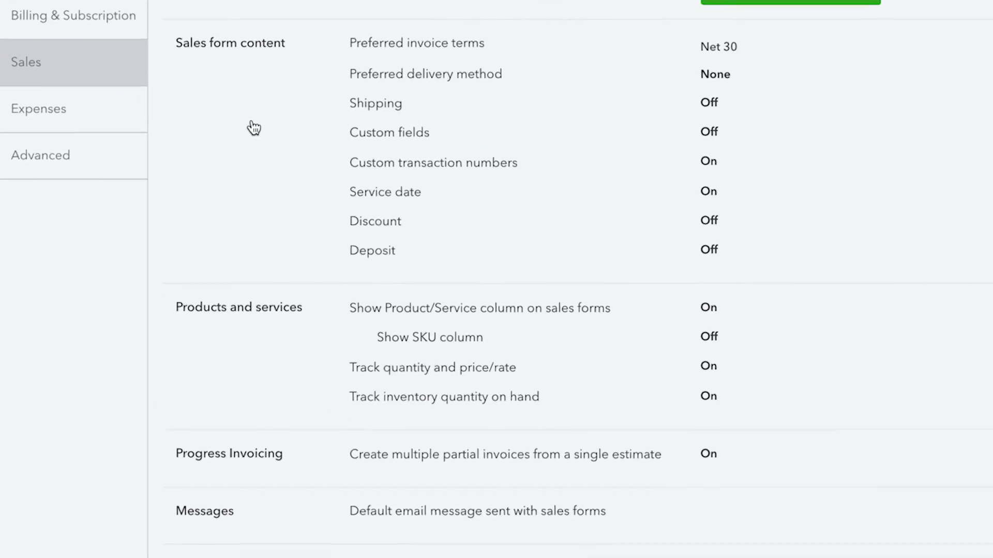
click(287, 125)
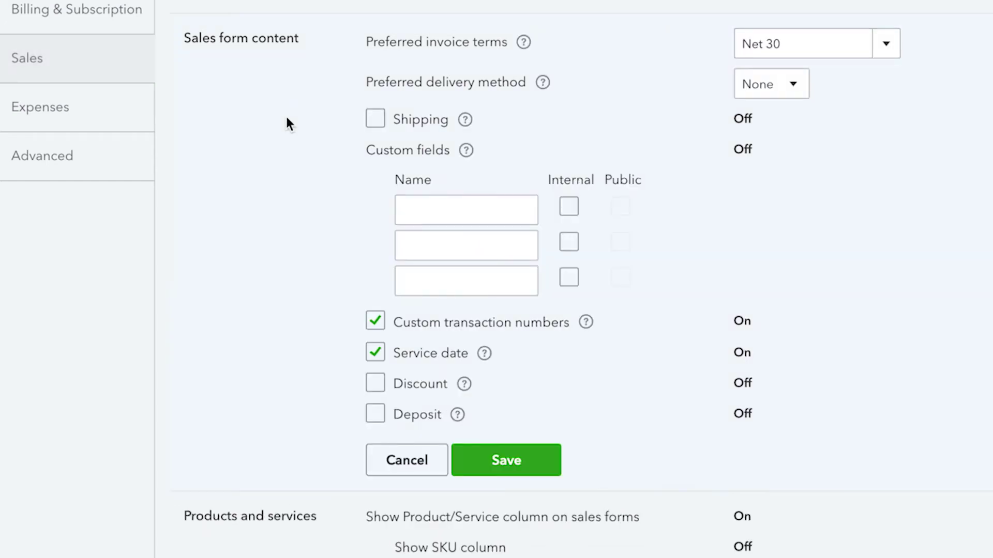
click(367, 120)
key(Tab)
text(Trac)
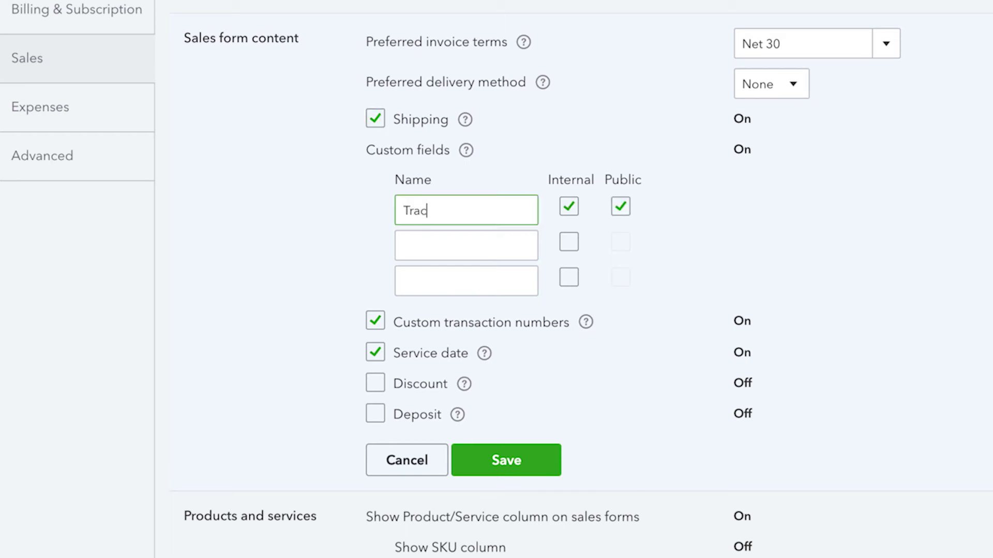
text(king)
click(626, 207)
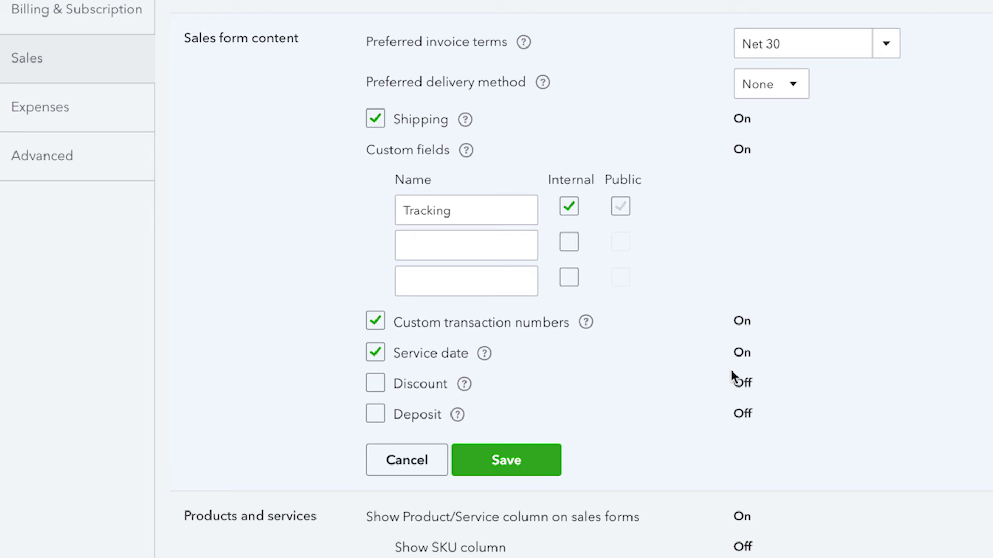
Keep Service date on, turn on Discount and Deposit, and save the sales form content.
click(380, 352)
click(380, 352)
click(376, 383)
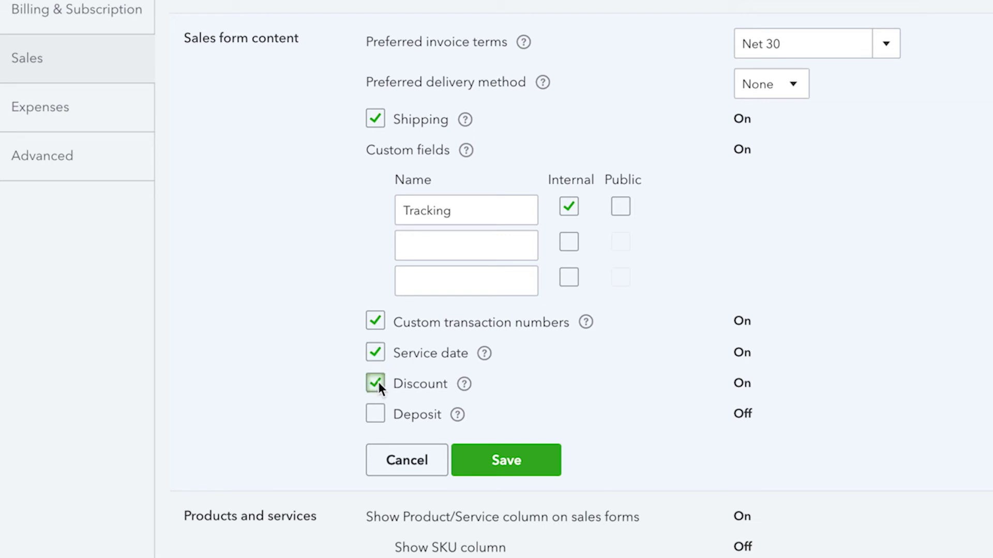
click(375, 415)
click(495, 458)
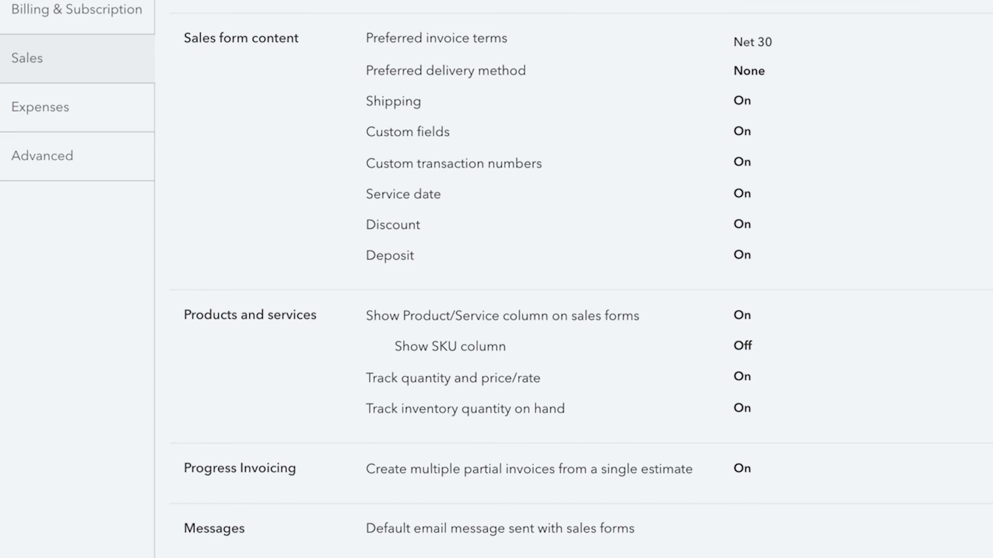
Save Products and services with quantity/price and inventory tracking on, then finish with settings.
click(900, 336)
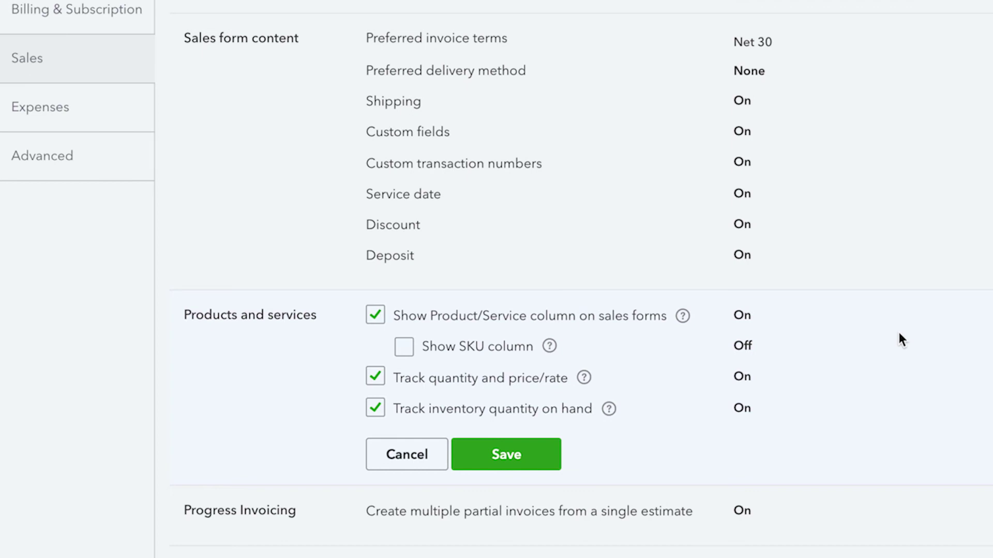
click(374, 378)
click(373, 379)
click(373, 403)
click(375, 408)
click(506, 455)
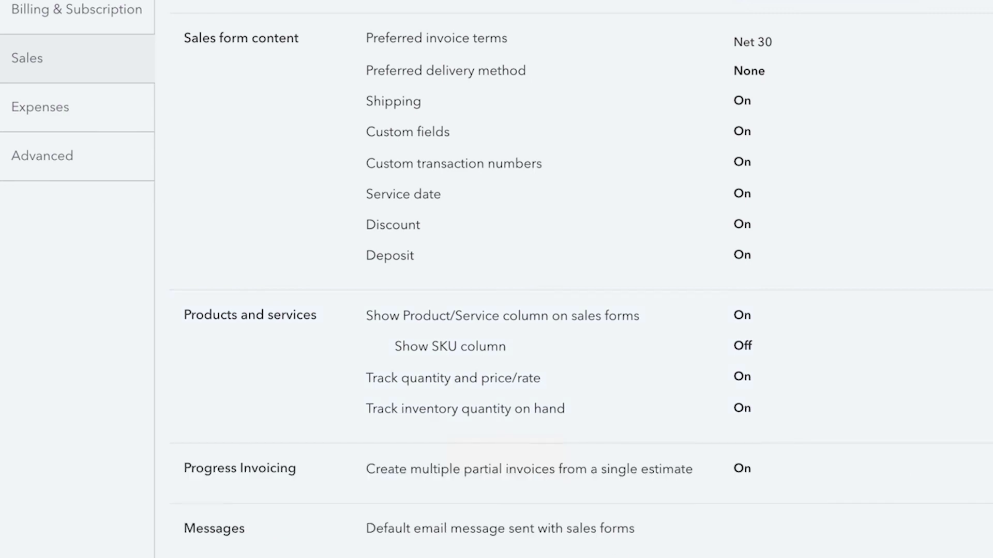
click(937, 543)
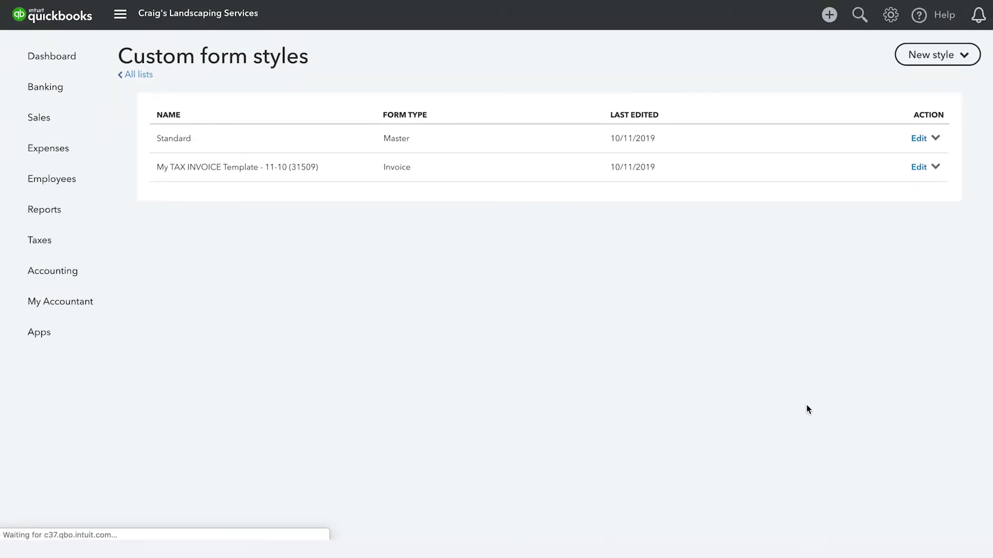
Create a new invoice and scroll down to its totals.
click(828, 15)
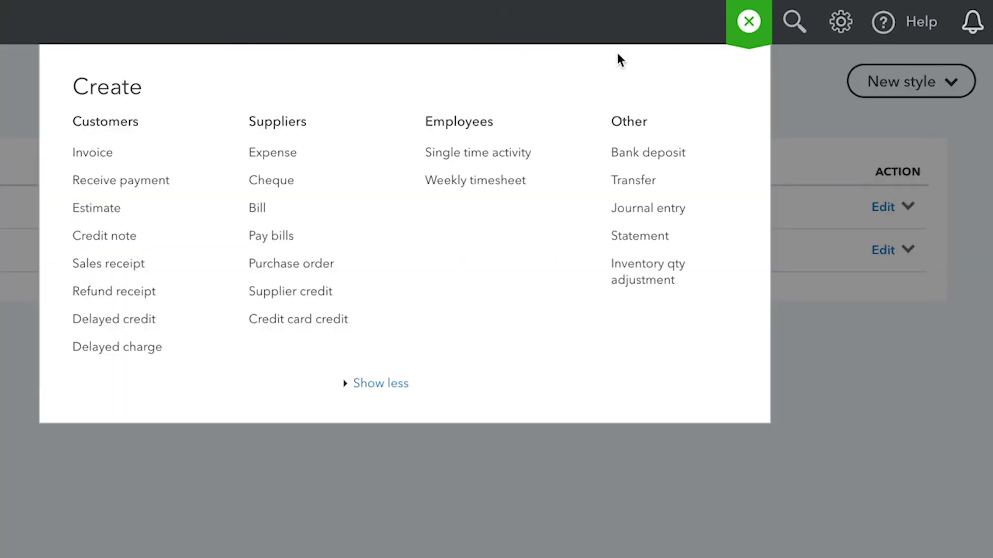
click(121, 161)
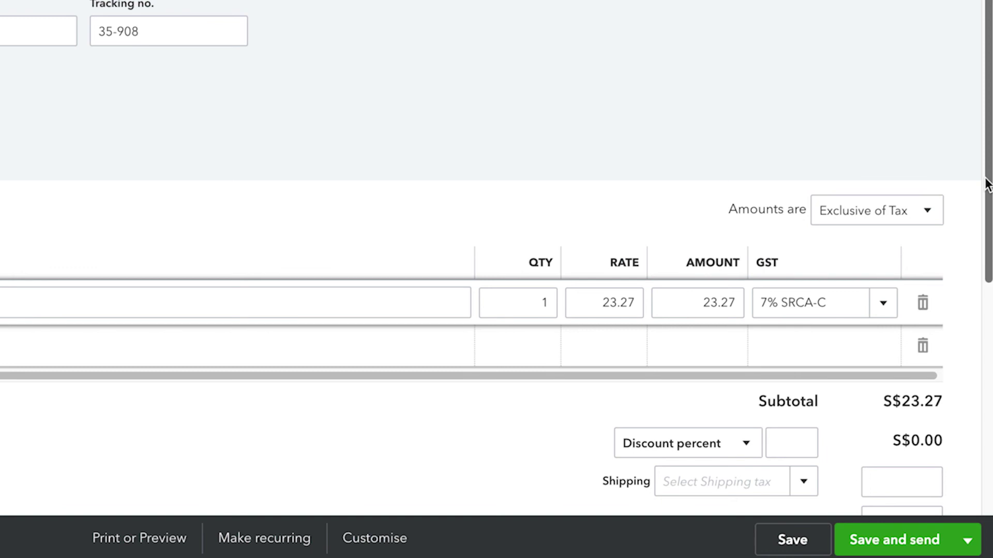
drag(986, 185, 975, 459)
Enter a 2% discount and a 10.00 deposit, leaving S$14.40 balance due.
click(791, 112)
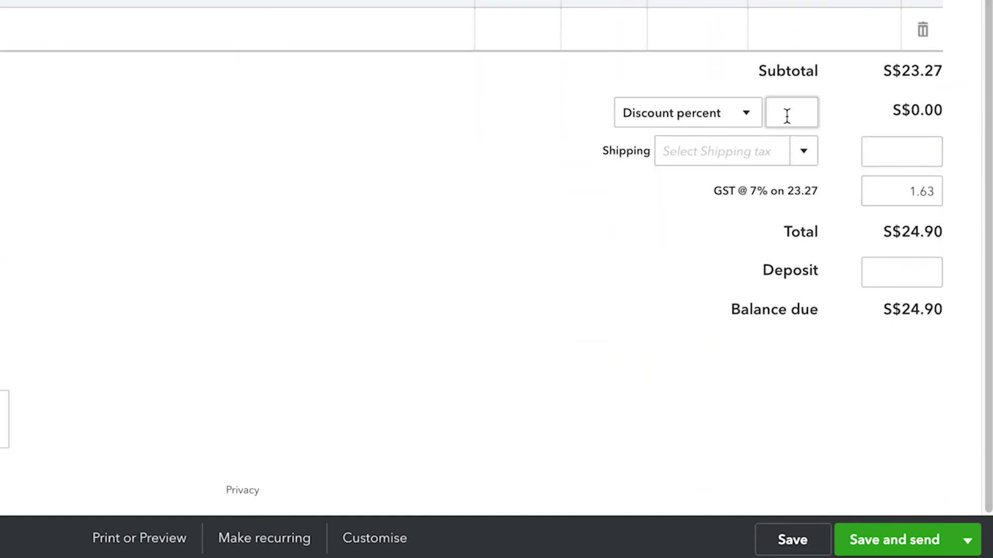
text(2)
key(Tab)
click(902, 271)
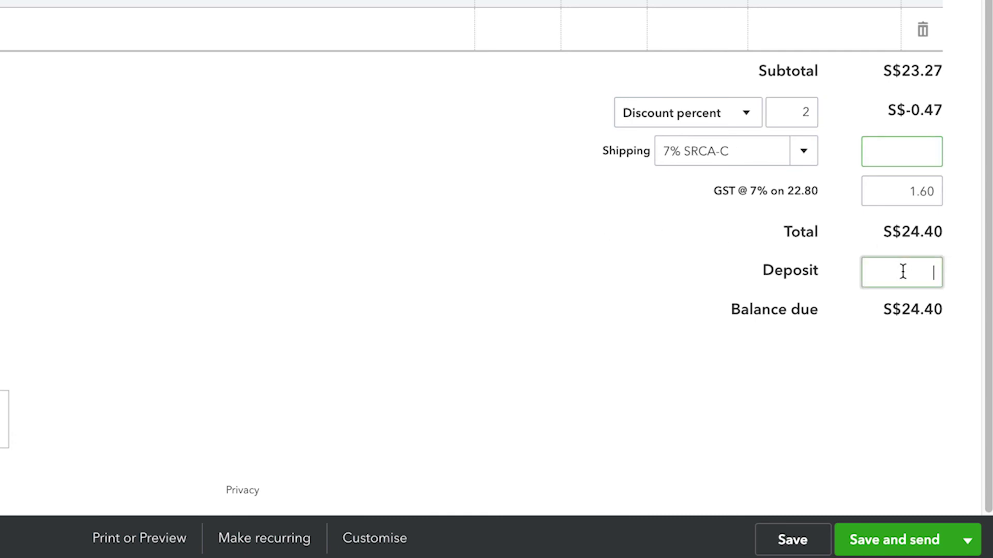
text(10.00)
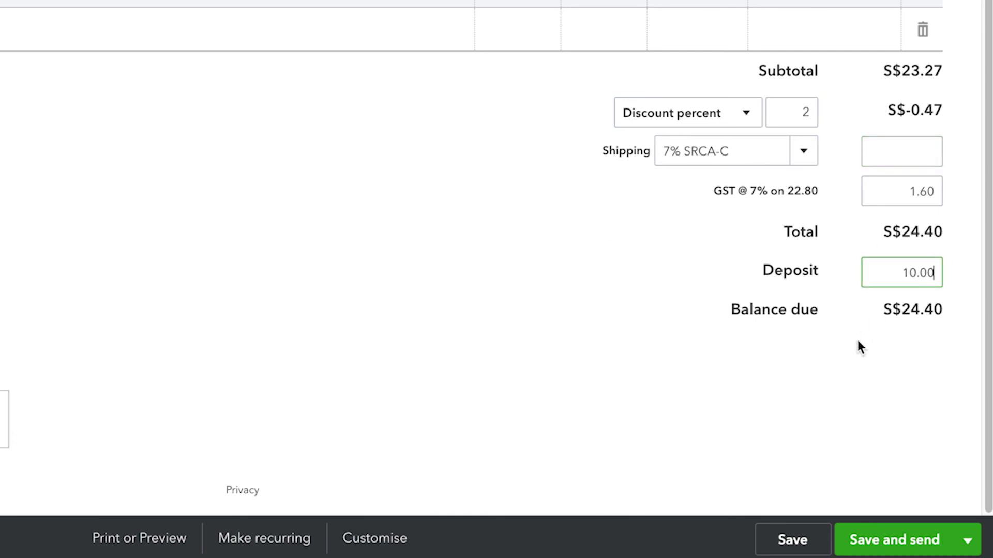
click(857, 340)
scroll(857, 340, up, 1)
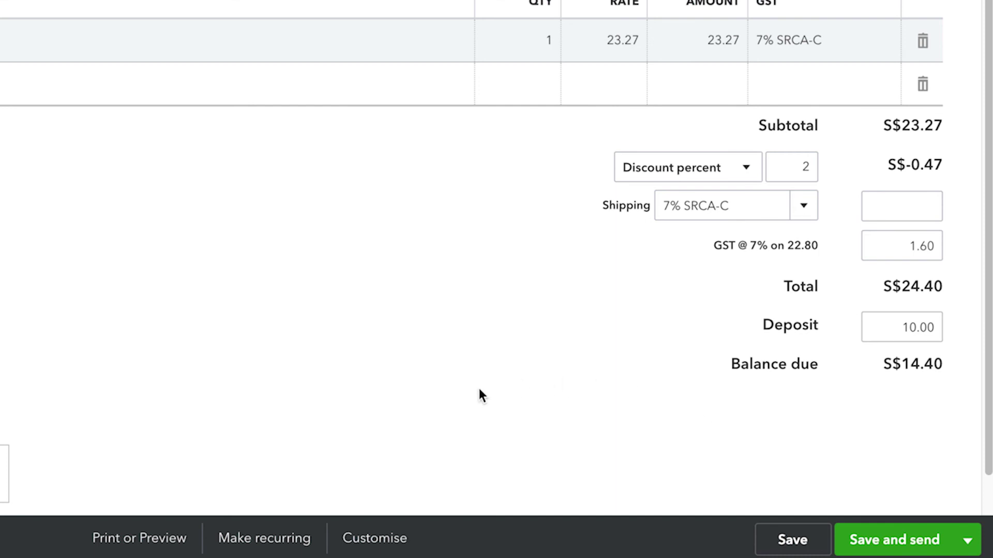
scroll(466, 391, down, 1)
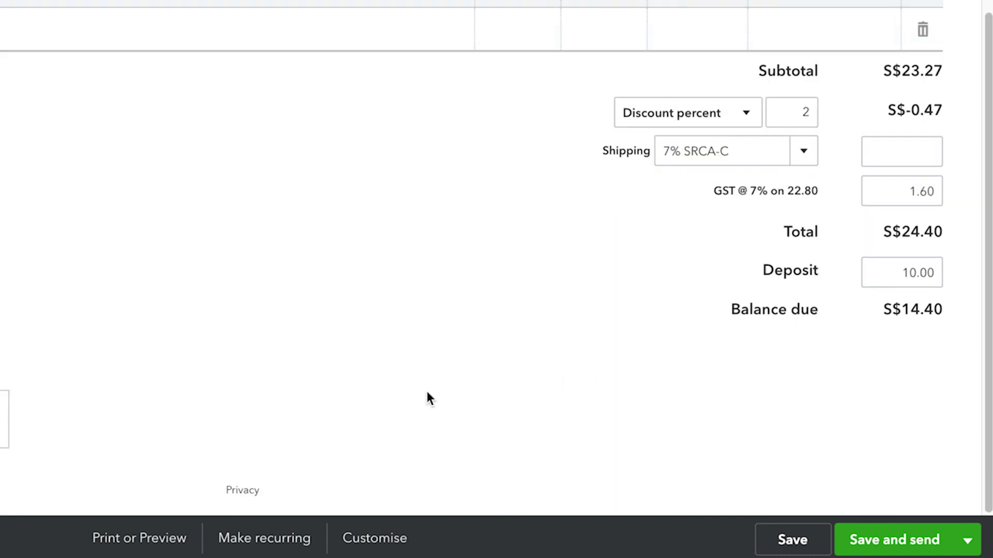
Apply the My TAX INVOICE Template style to the invoice and show its print preview.
click(379, 540)
click(351, 387)
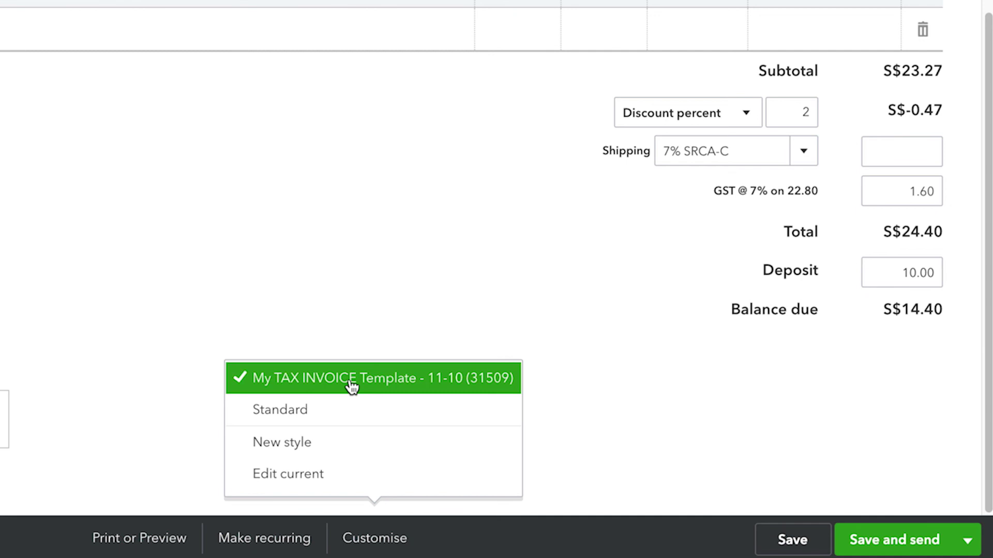
click(134, 540)
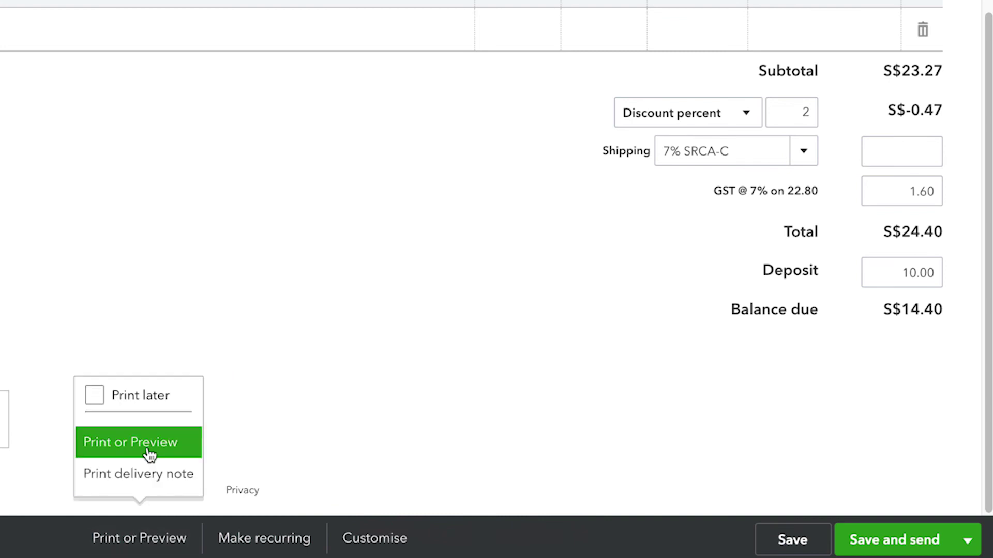
click(151, 454)
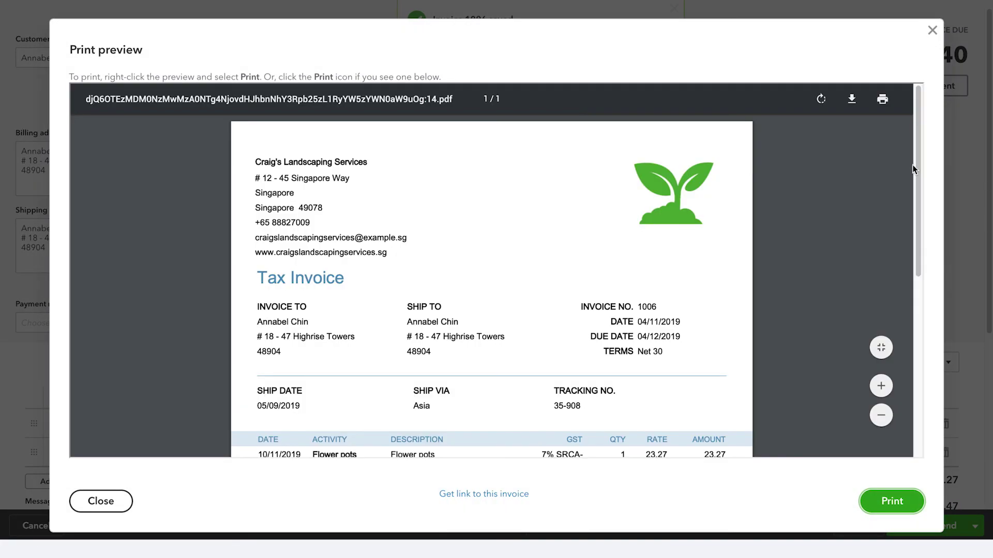
Close the print preview and save invoice 1006, bringing up its pre-filled send email.
click(98, 504)
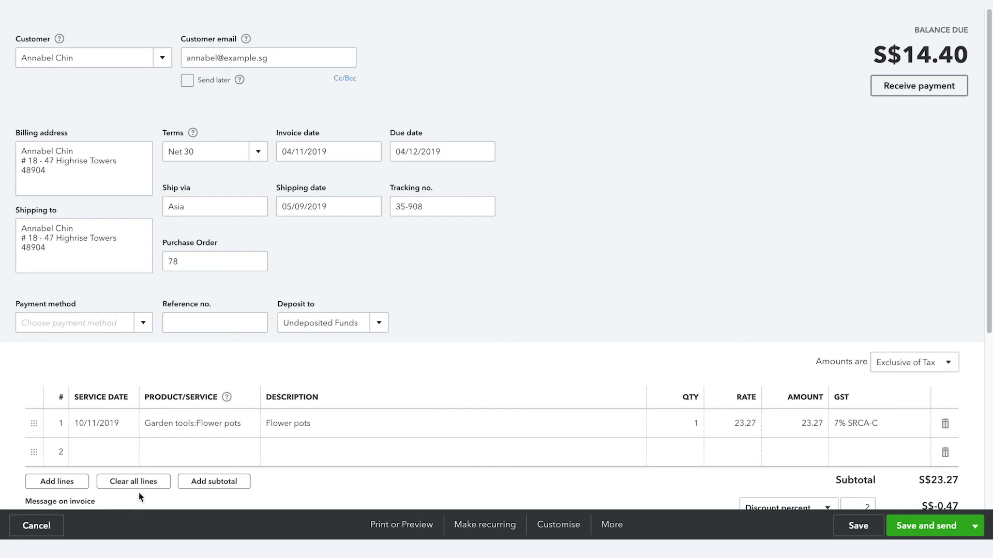
click(932, 528)
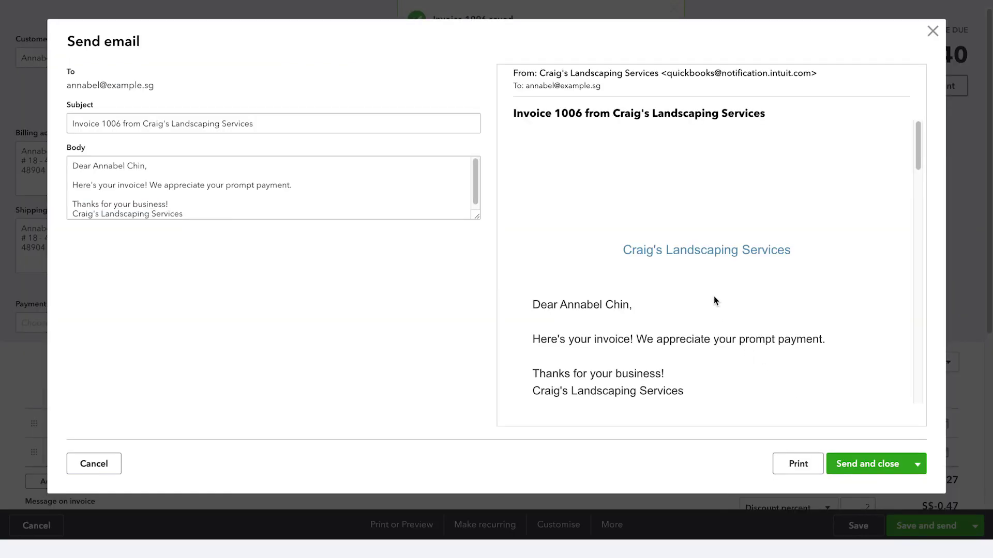